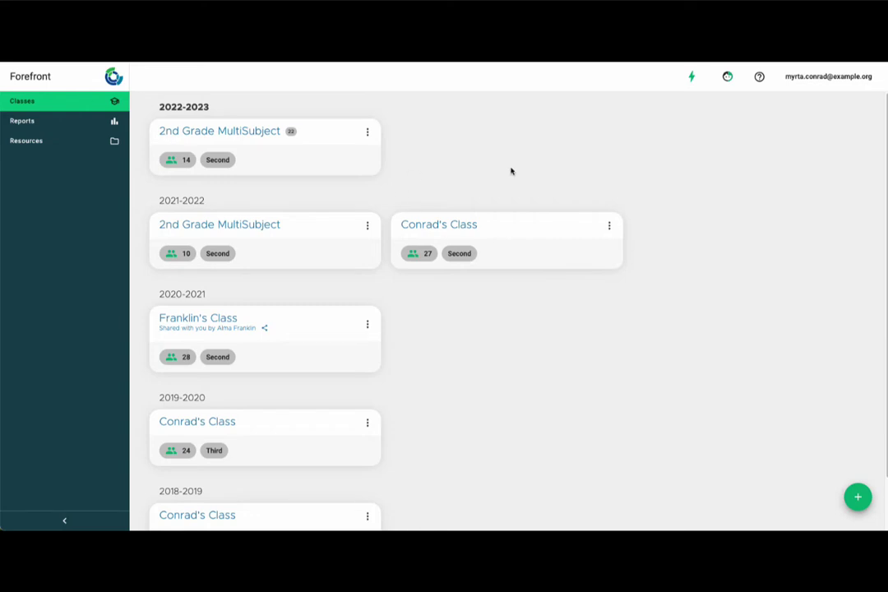
# - Open the 2022-2023 2nd Grade MultiSubject gradebook and check the second student's Lucy Calkins G2 assessment details
pyautogui.click(255, 134)
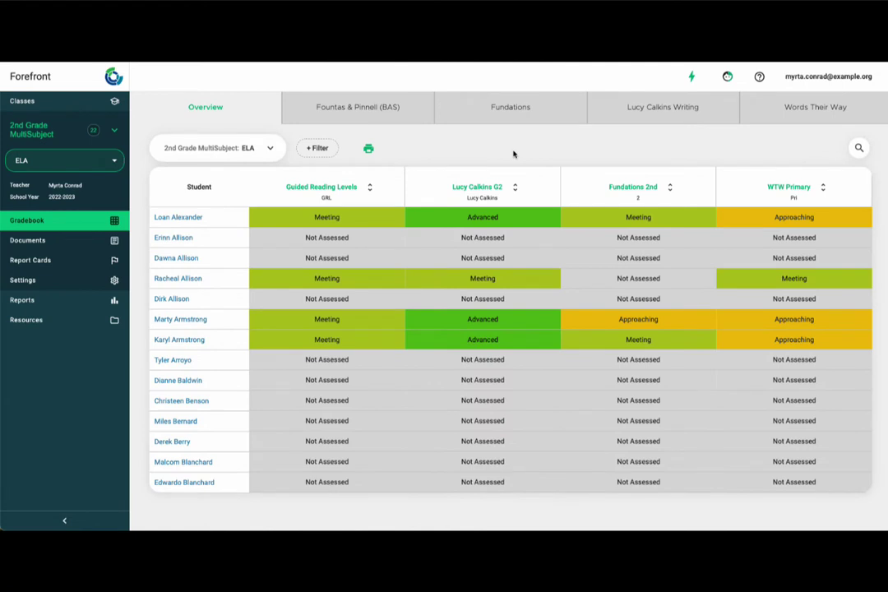
pyautogui.click(459, 240)
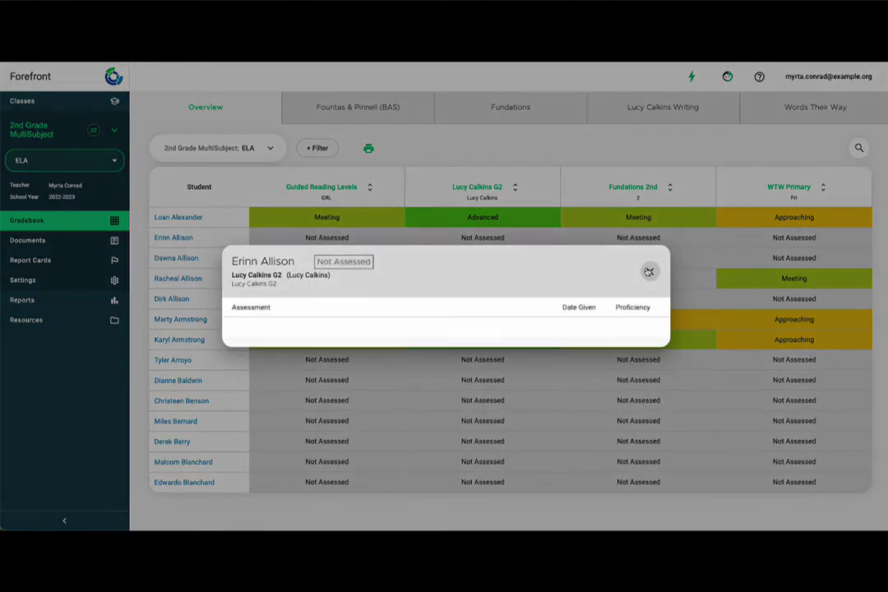
pyautogui.click(649, 272)
# - Keep the class subject on ELA and display the First Grade Math CCSS standards in the gradebook overview
pyautogui.click(63, 161)
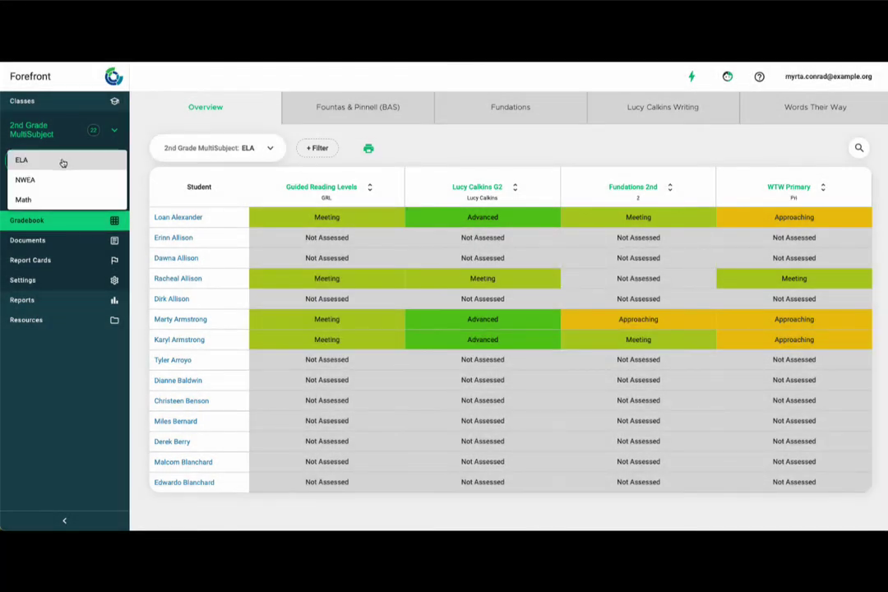
pyautogui.click(63, 161)
pyautogui.click(267, 153)
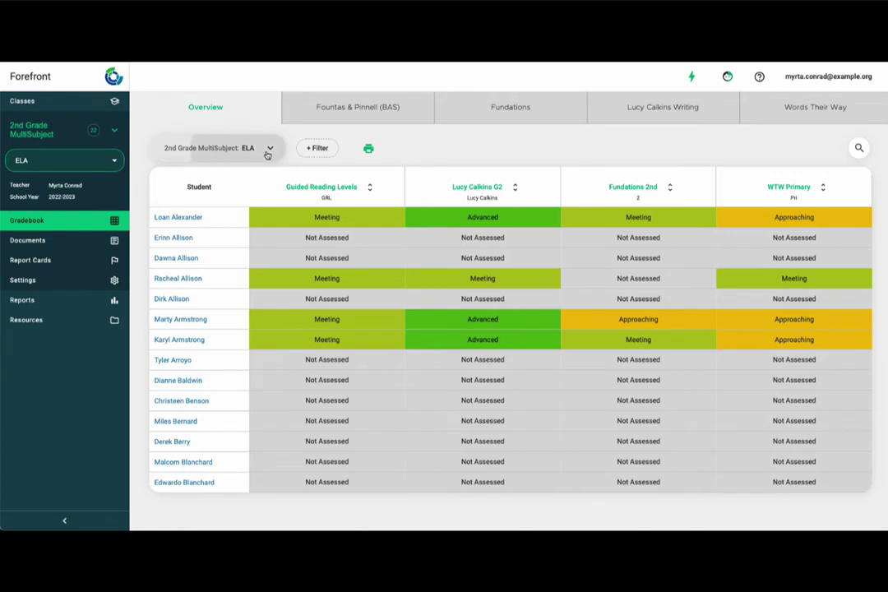
pyautogui.click(170, 202)
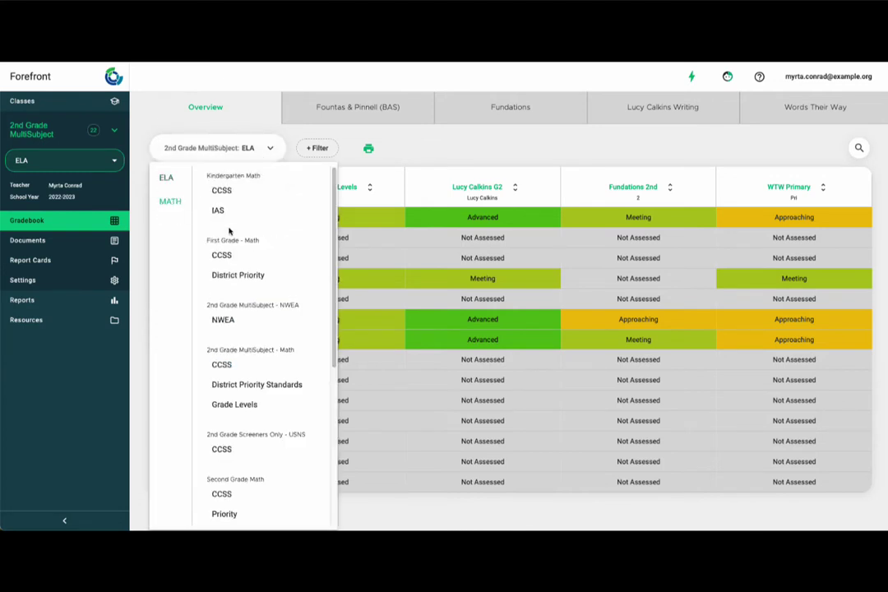
pyautogui.click(230, 255)
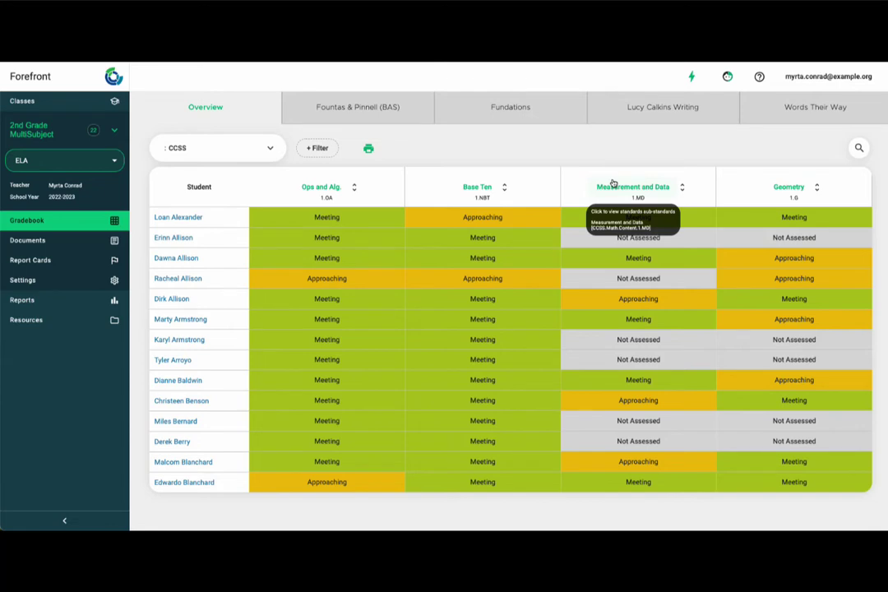
# - Drill down through Ops and Alg. into Represent +/- and sort the students by Word Problems in descending order
pyautogui.click(305, 188)
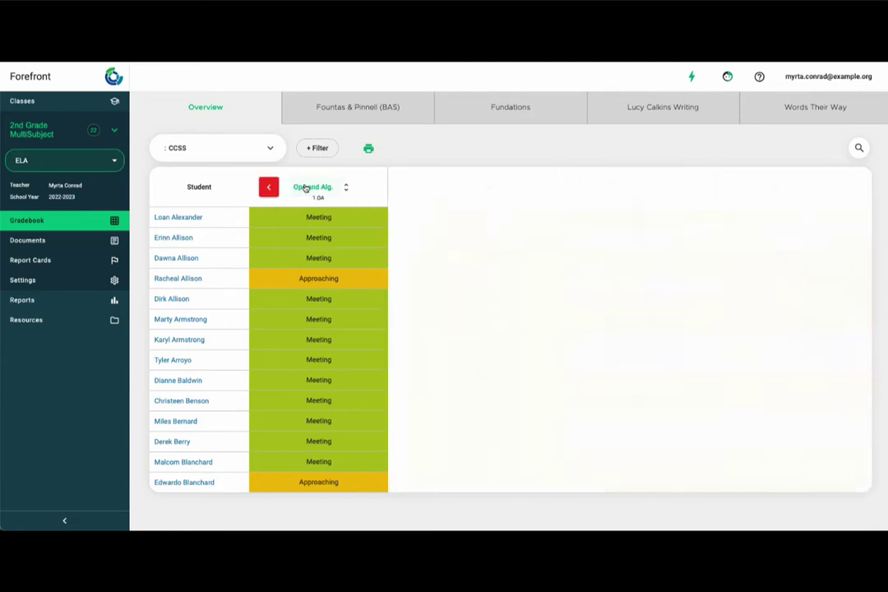
pyautogui.click(437, 188)
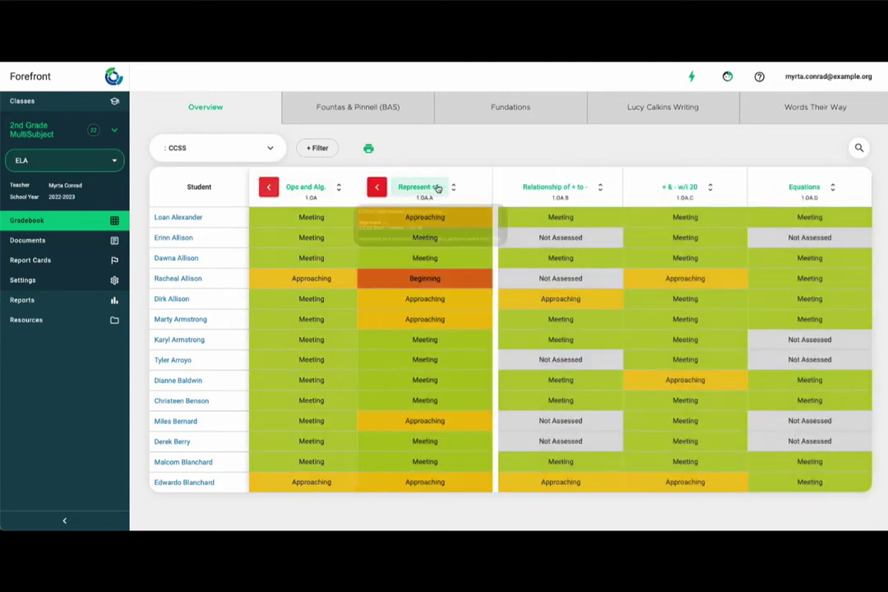
pyautogui.click(592, 186)
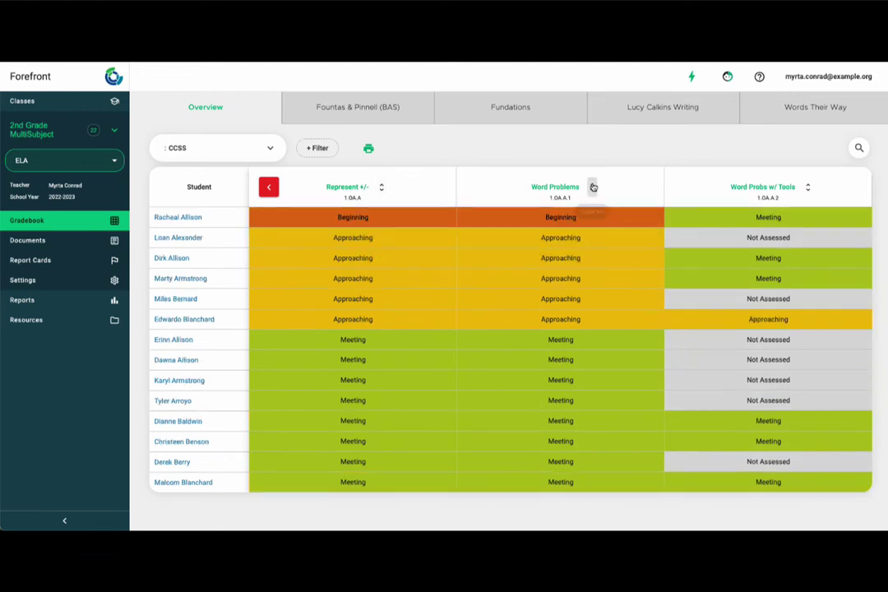
pyautogui.click(591, 187)
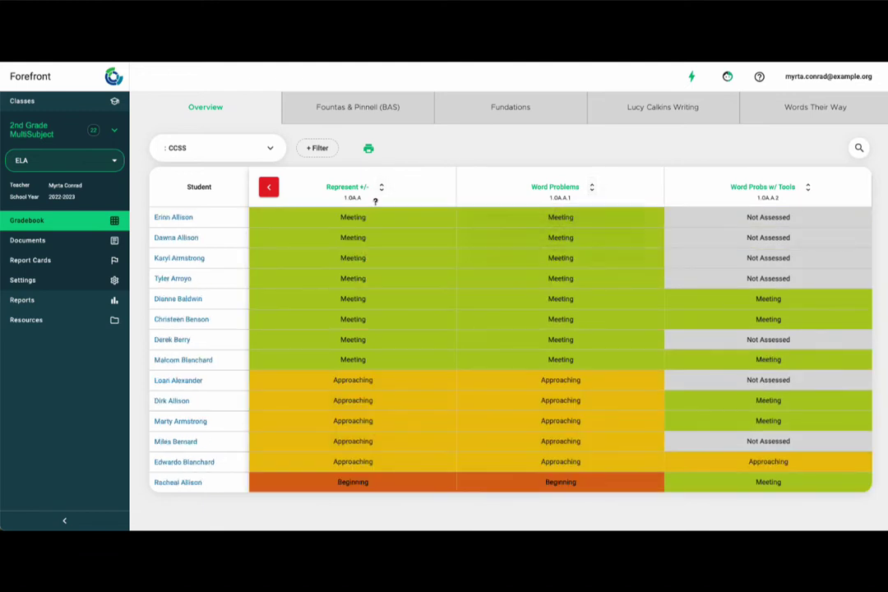
# - Return to the top-level math standards and switch the overview to the 2nd Grade MultiSubject ELA standards
pyautogui.click(269, 188)
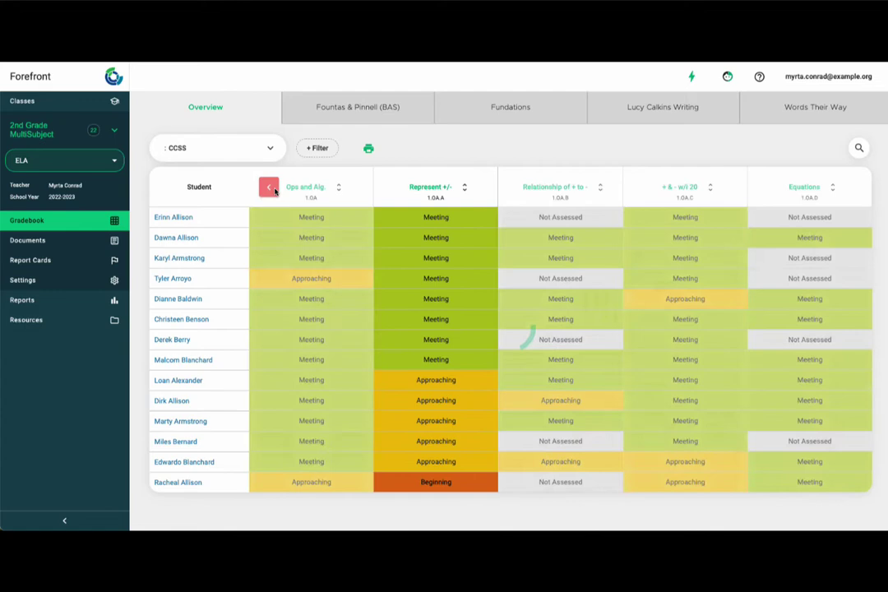
pyautogui.click(270, 188)
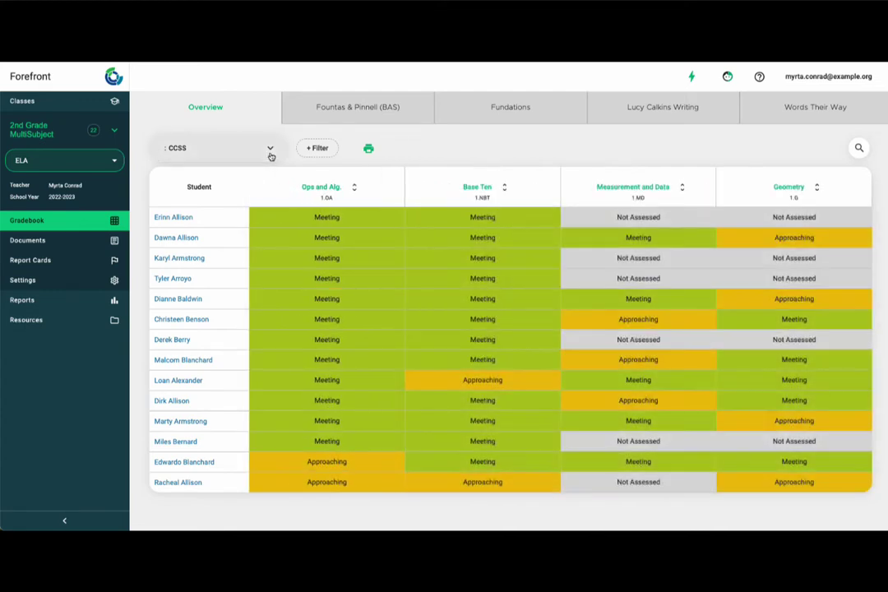
pyautogui.click(271, 152)
pyautogui.click(171, 179)
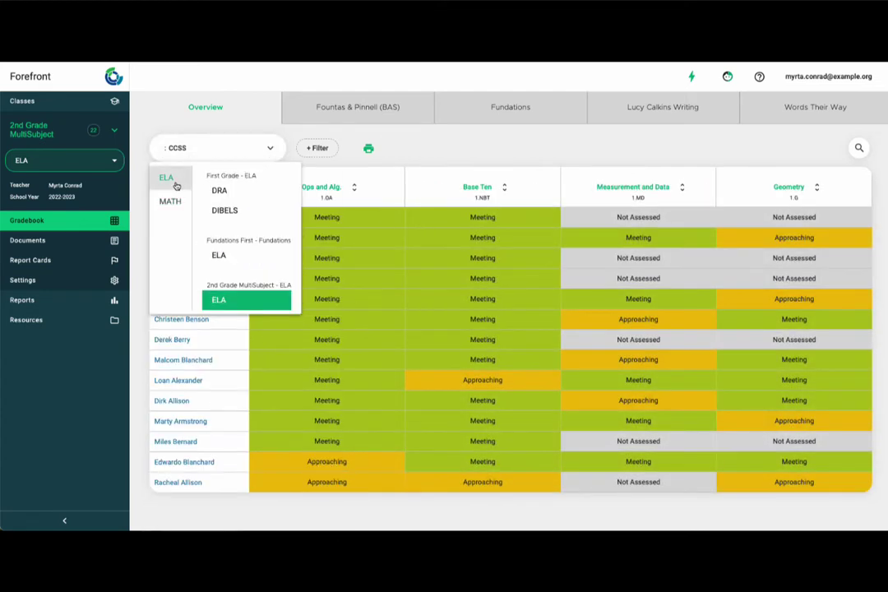
pyautogui.click(247, 300)
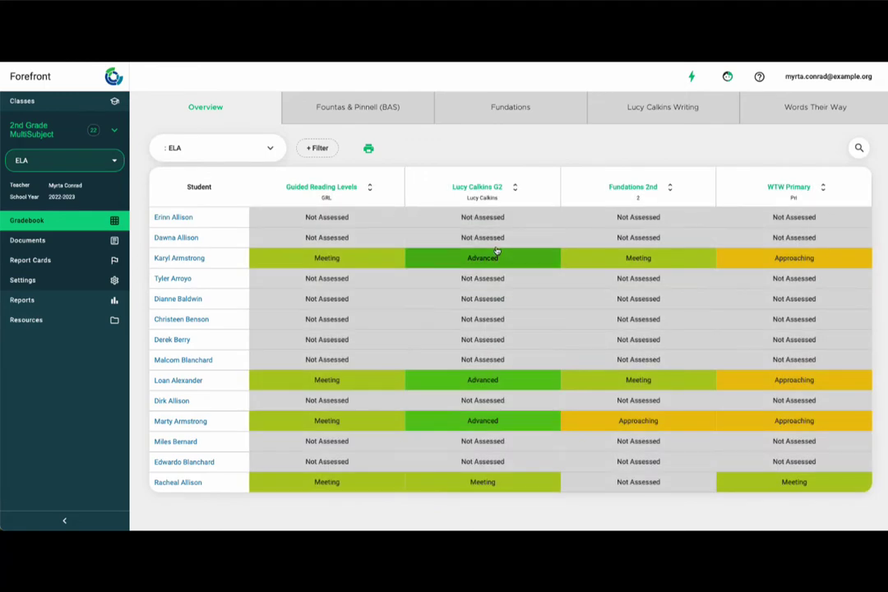
# - Examine the BAS 2 BOY (A-K) question scores behind the third student's Guided Reading Levels proficiency
pyautogui.click(366, 259)
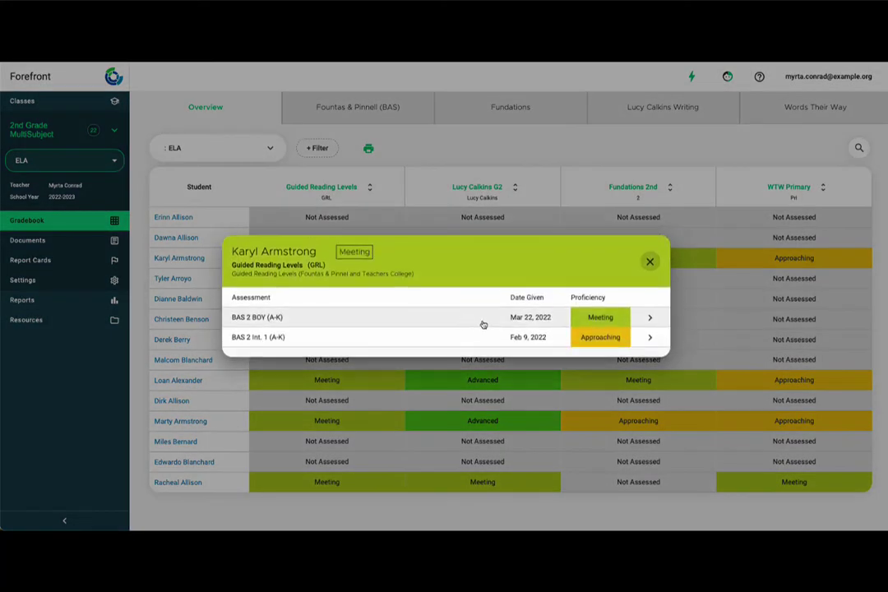
pyautogui.click(484, 320)
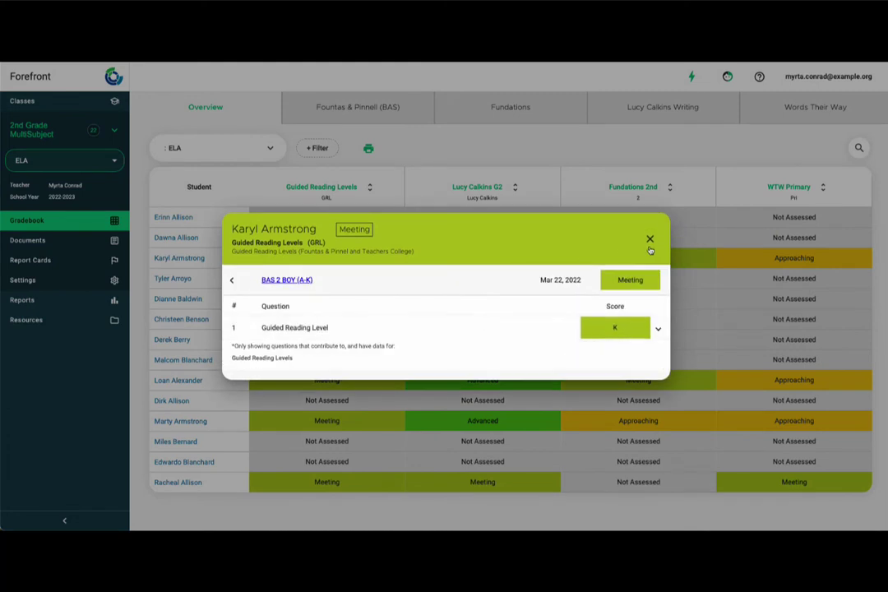
pyautogui.click(650, 240)
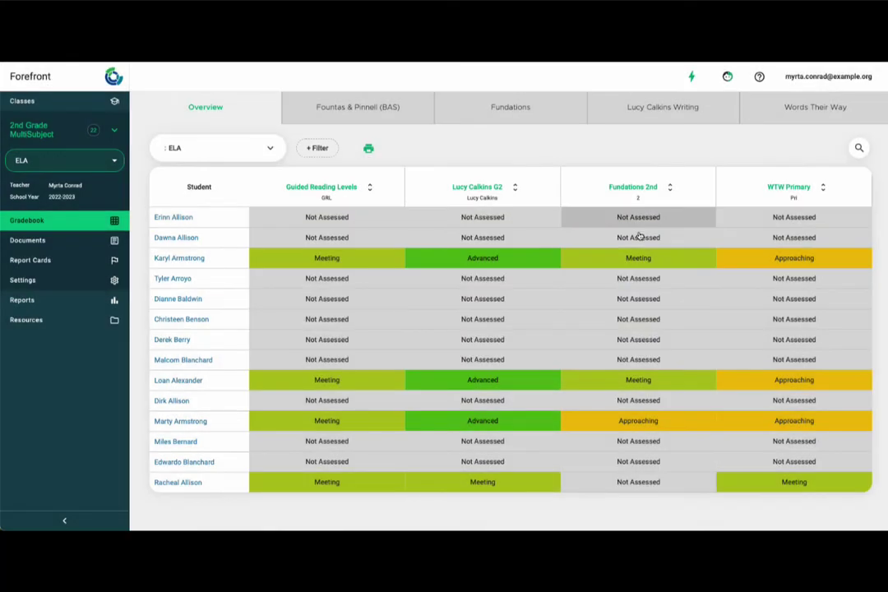
# - View the Fundations standards results for Unit 2 and return to Unit 1
pyautogui.click(532, 118)
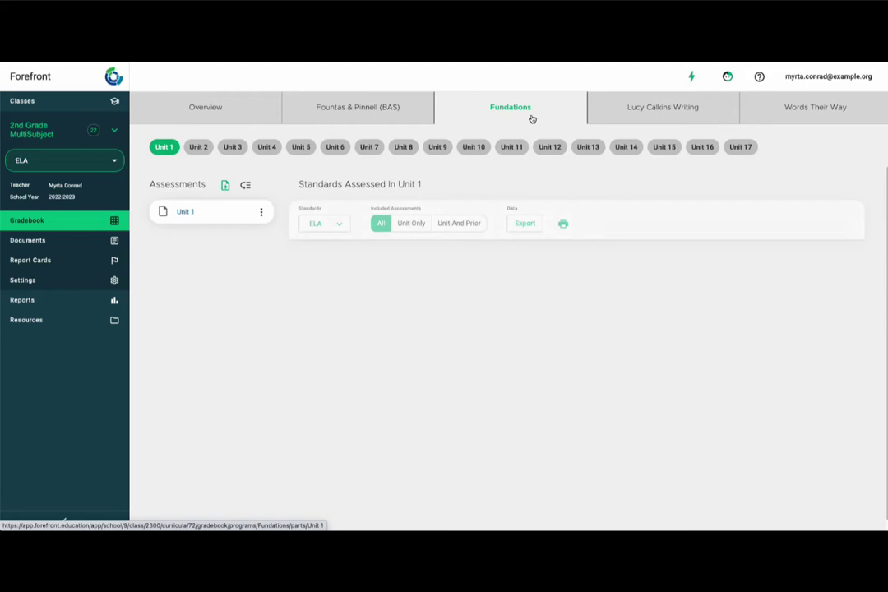
pyautogui.click(197, 148)
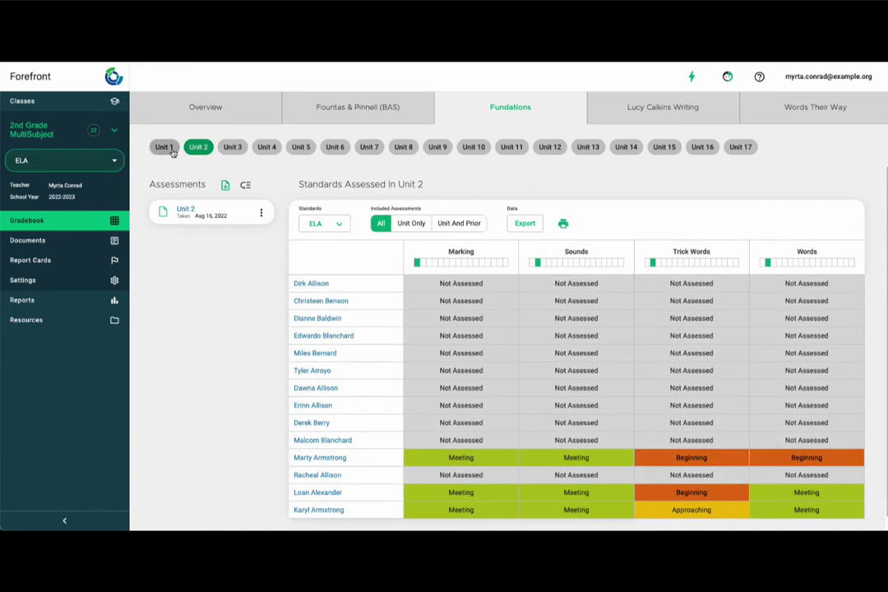
pyautogui.click(169, 148)
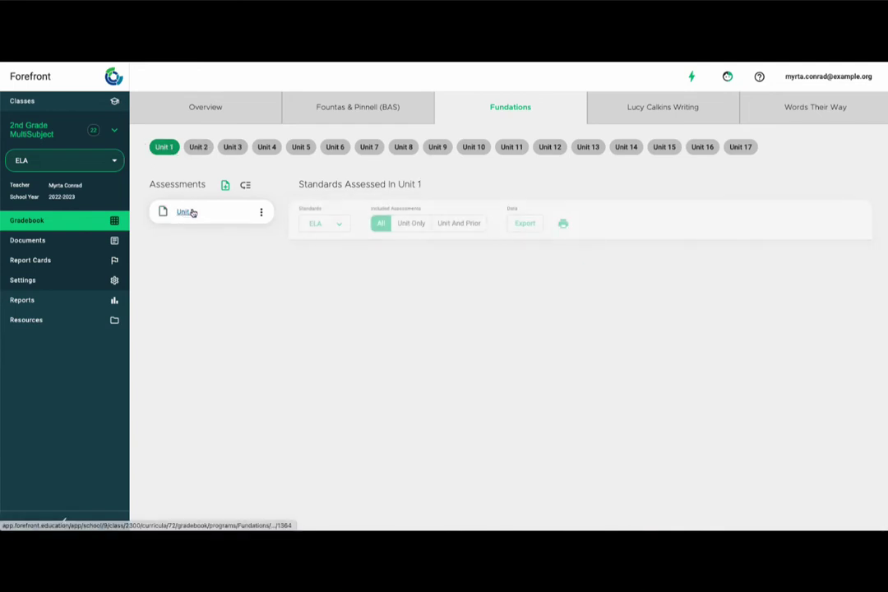
# - Record a Sounds score of 4 for the first student in the Unit 1 assessment, dated August 17, 2022
pyautogui.click(194, 211)
pyautogui.click(262, 186)
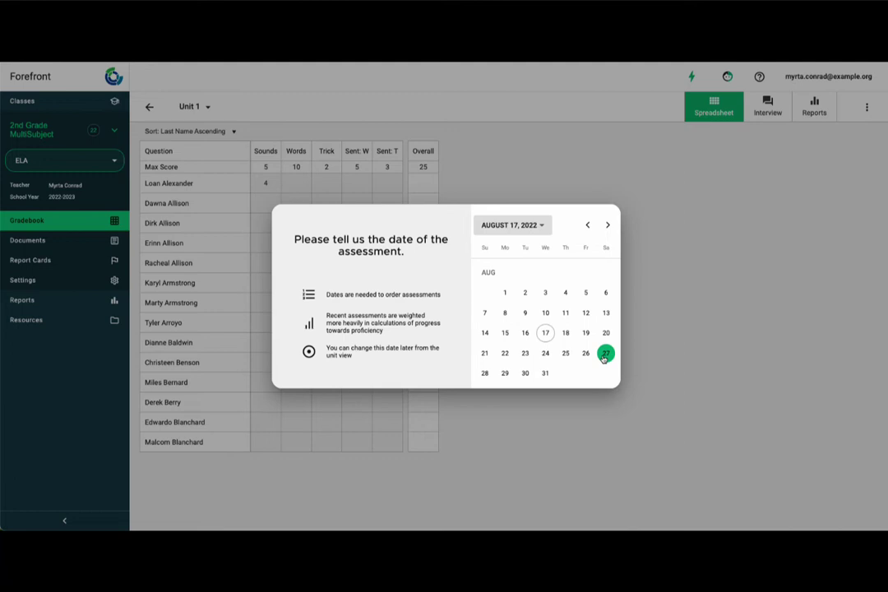
pyautogui.click(545, 334)
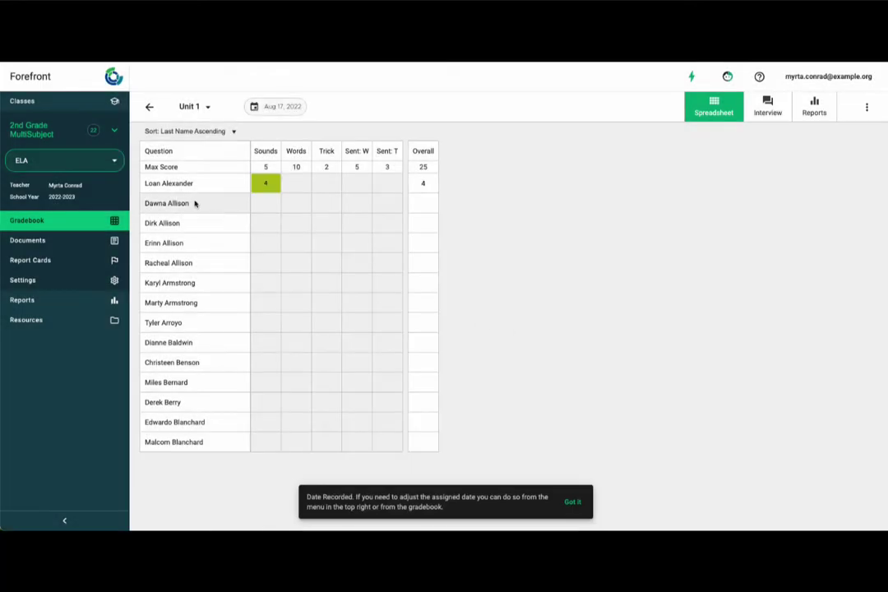
# - Switch the class to Math and open the Fall 2nd Grade Universal Screener for Number Sense
pyautogui.click(112, 164)
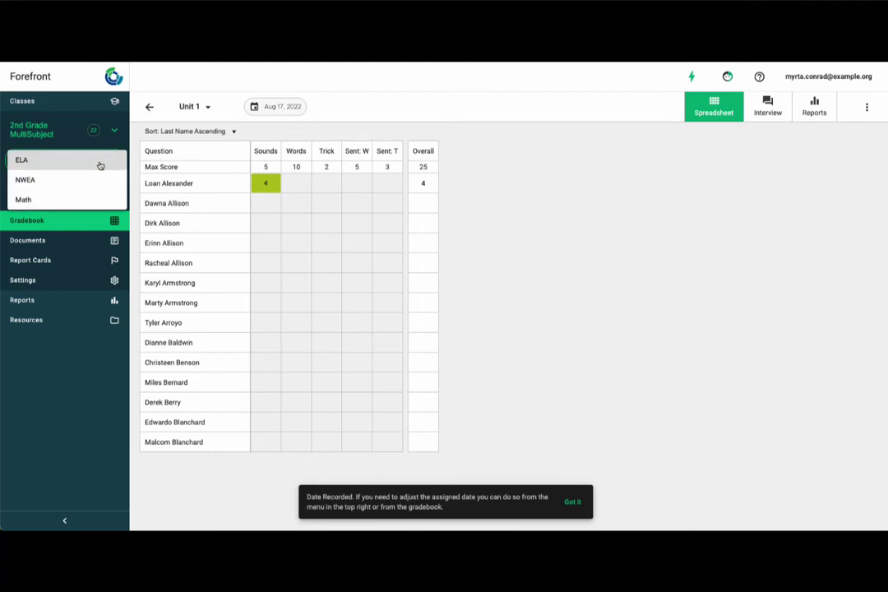
pyautogui.click(63, 197)
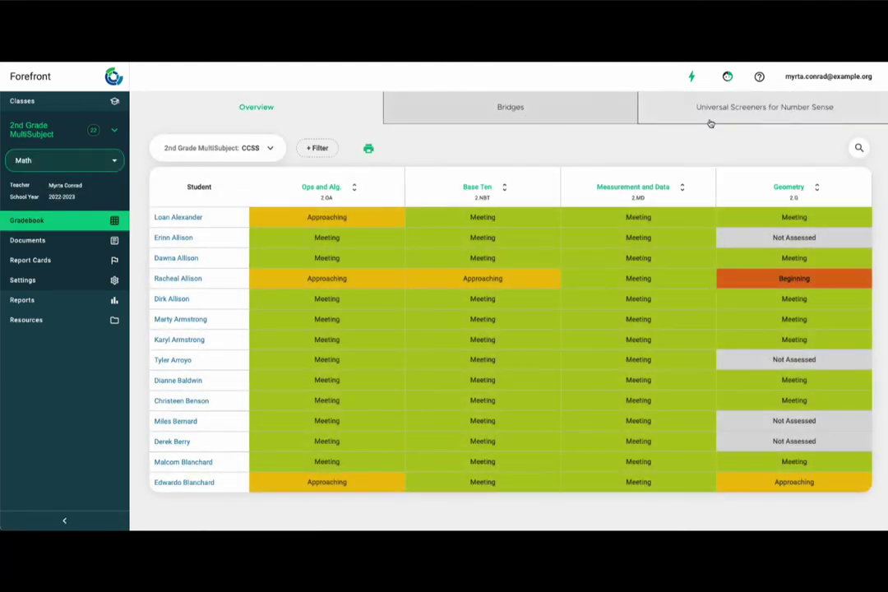
pyautogui.click(710, 122)
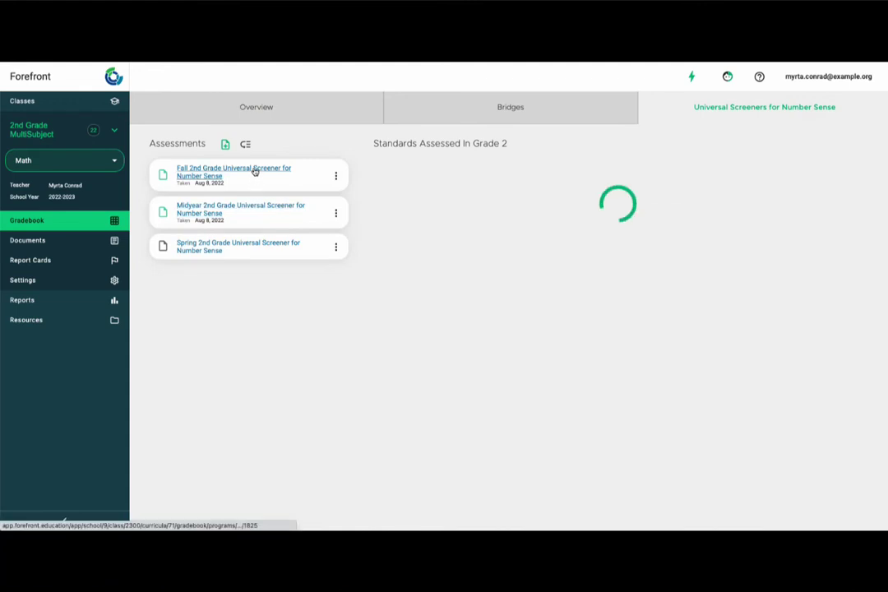
pyautogui.click(255, 173)
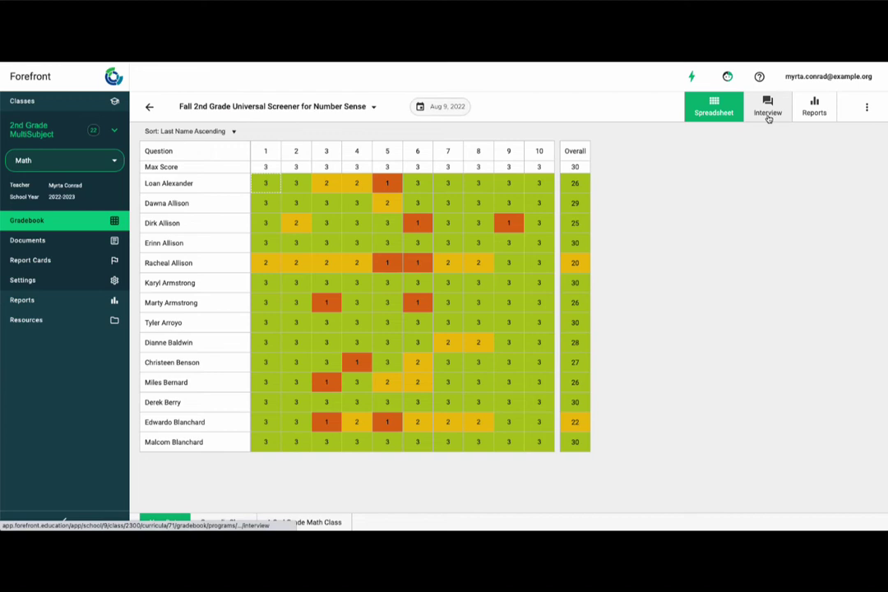
# - Review the screener's questions and scoring guides in the interview view, opening and cancelling a note on Count Back 32 - 10
pyautogui.click(768, 116)
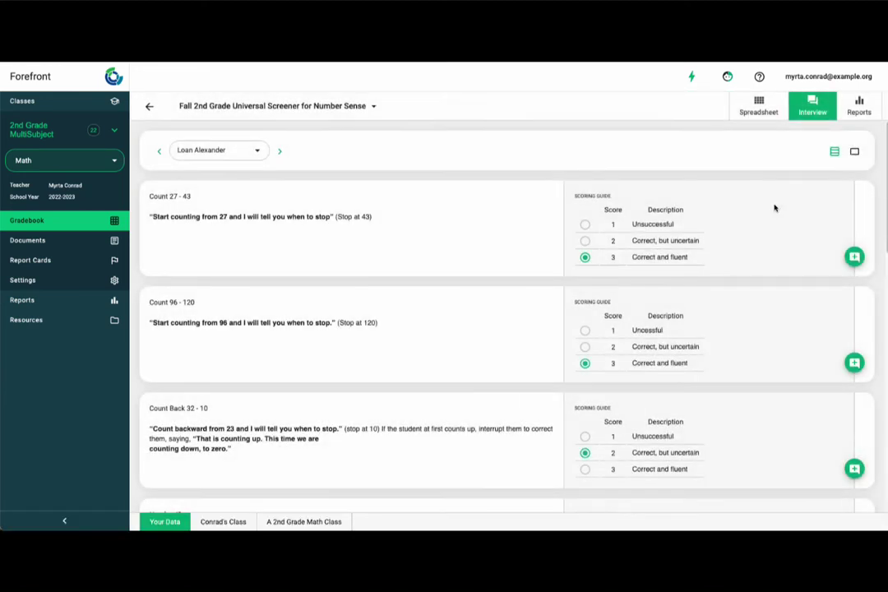
pyautogui.scroll(-2, 773, 208)
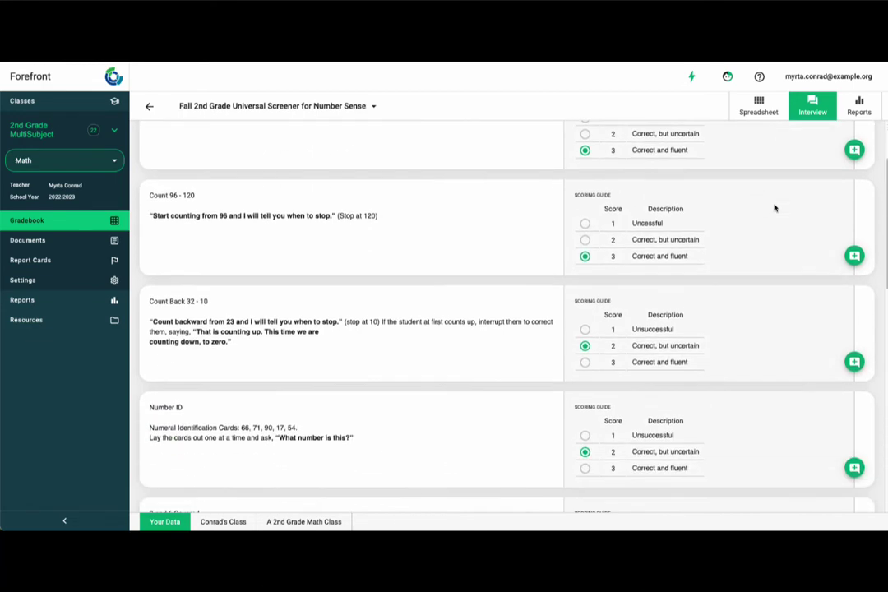
pyautogui.scroll(-2, 773, 208)
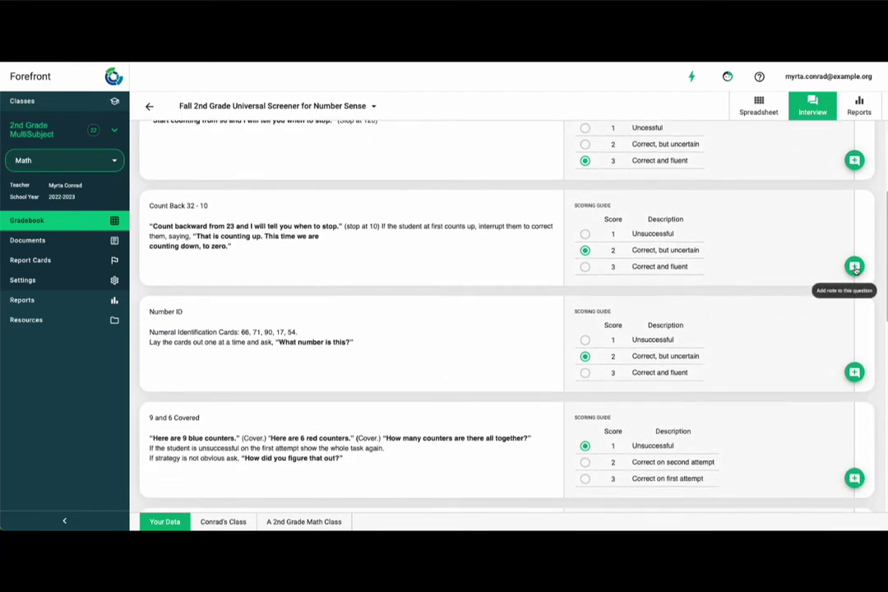
pyautogui.click(854, 266)
pyautogui.click(448, 351)
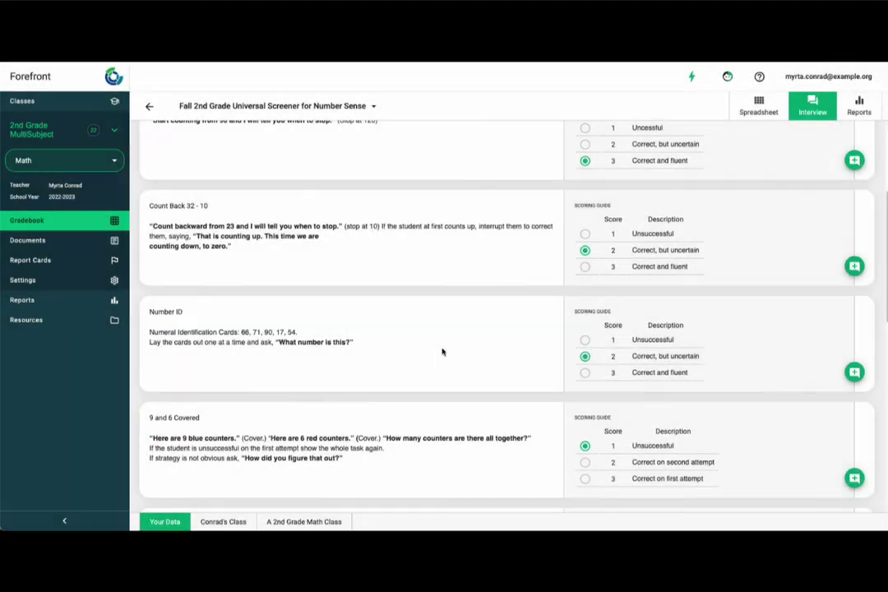
# - Return to the spreadsheet view, open and discard a note for the fourth student's question 5, and view that question's notes
pyautogui.click(753, 107)
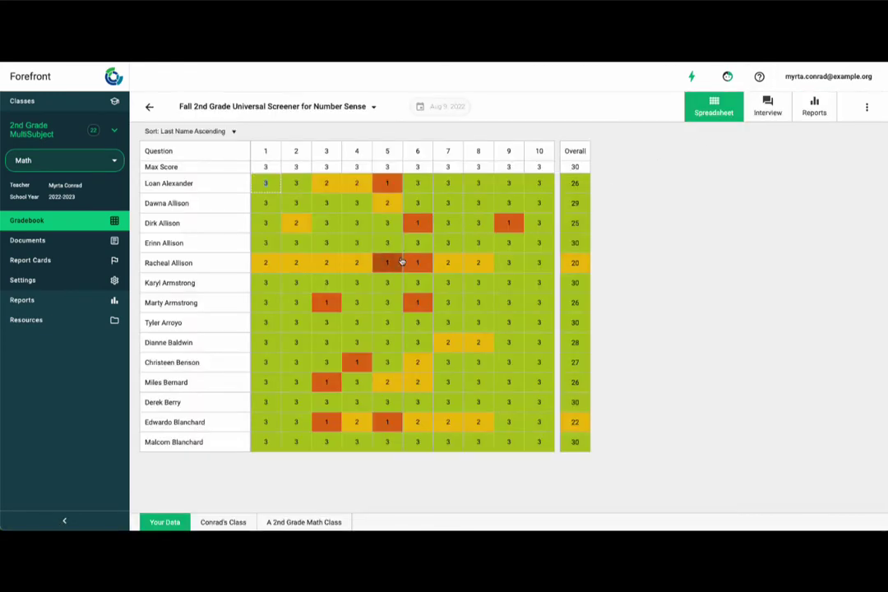
pyautogui.click(387, 244)
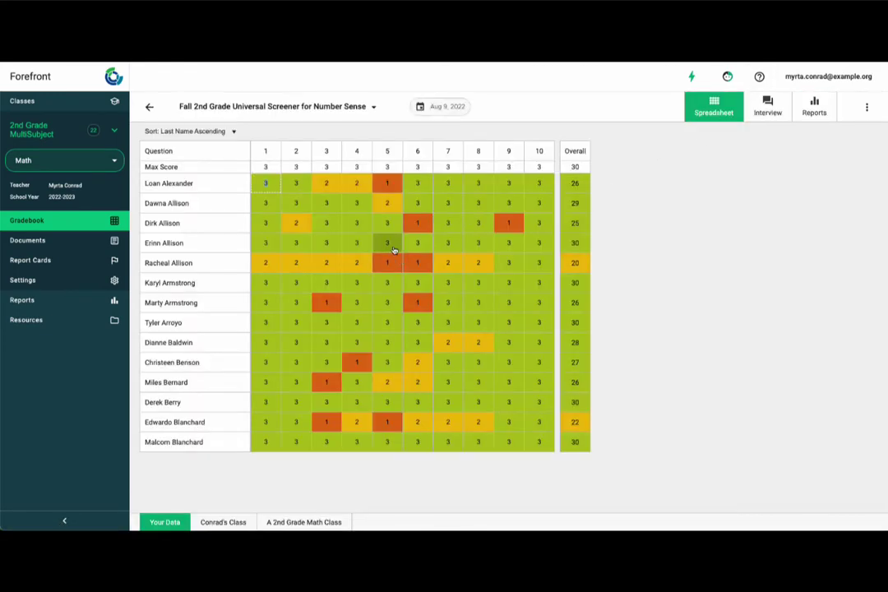
pyautogui.click(387, 244)
pyautogui.write('n')
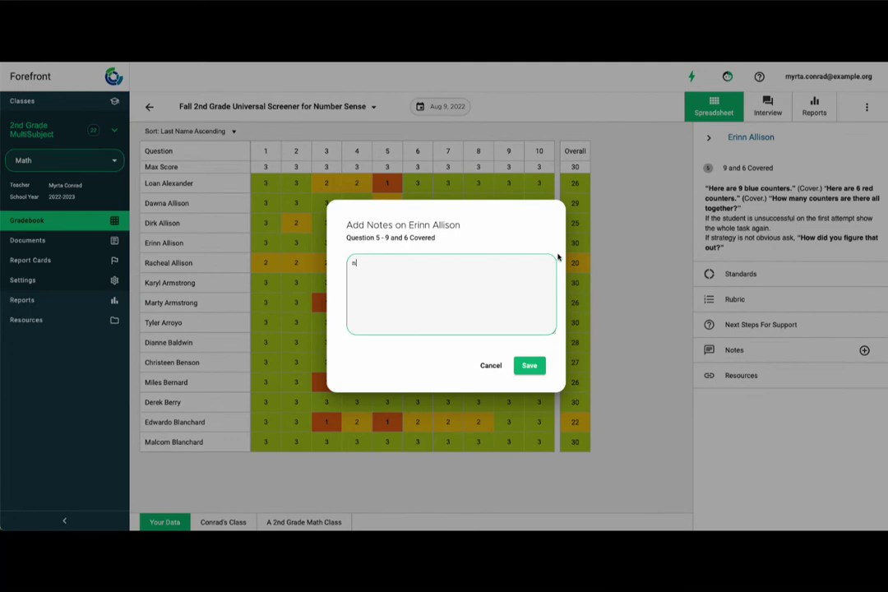
pyautogui.click(738, 358)
pyautogui.click(740, 354)
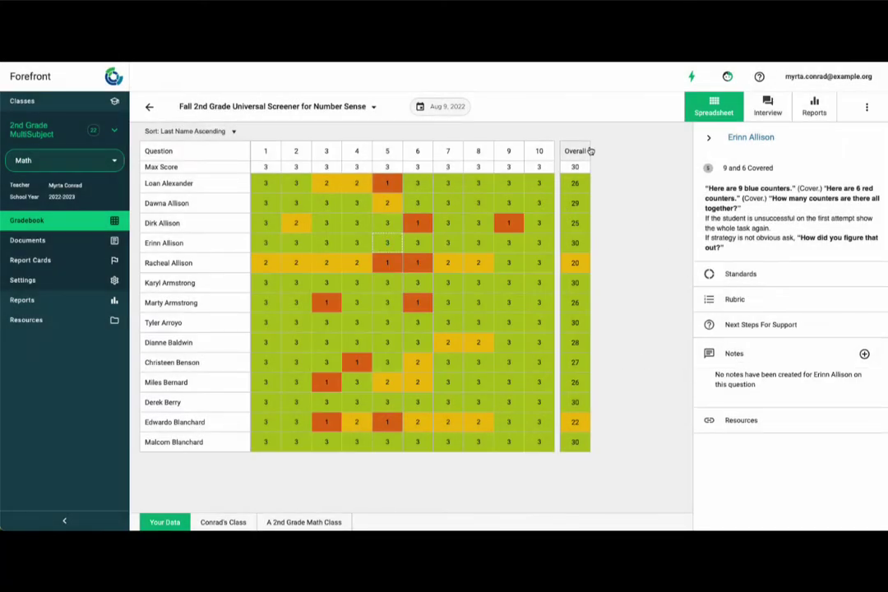
# - Sort the screener spreadsheet by question 7 in descending order
pyautogui.click(450, 152)
pyautogui.click(451, 153)
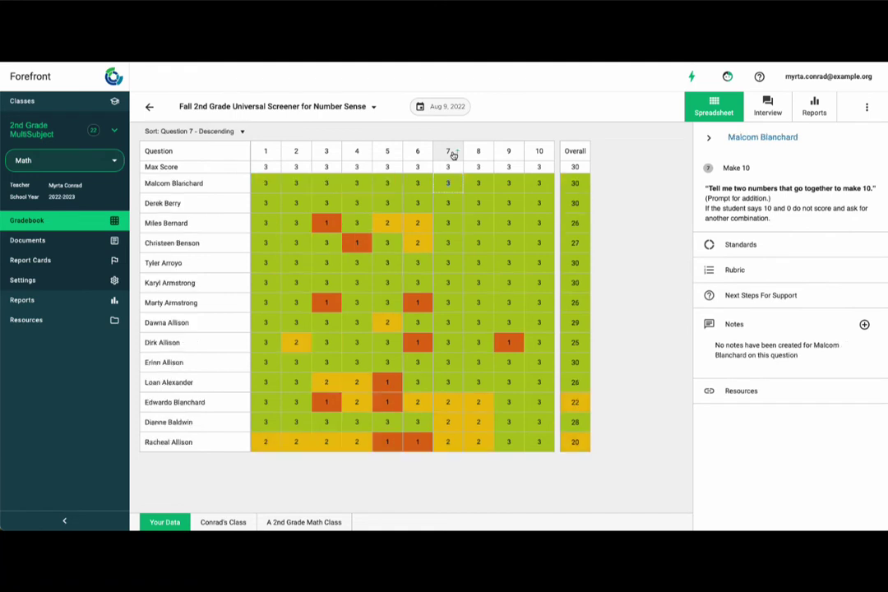
# - Sort the screener spreadsheet by question 5 in descending order
pyautogui.click(388, 152)
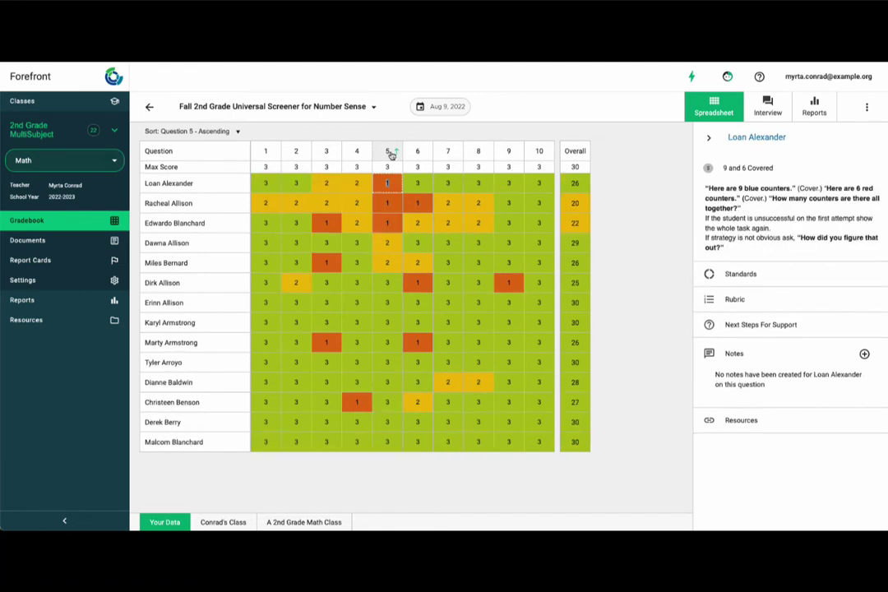
pyautogui.click(392, 155)
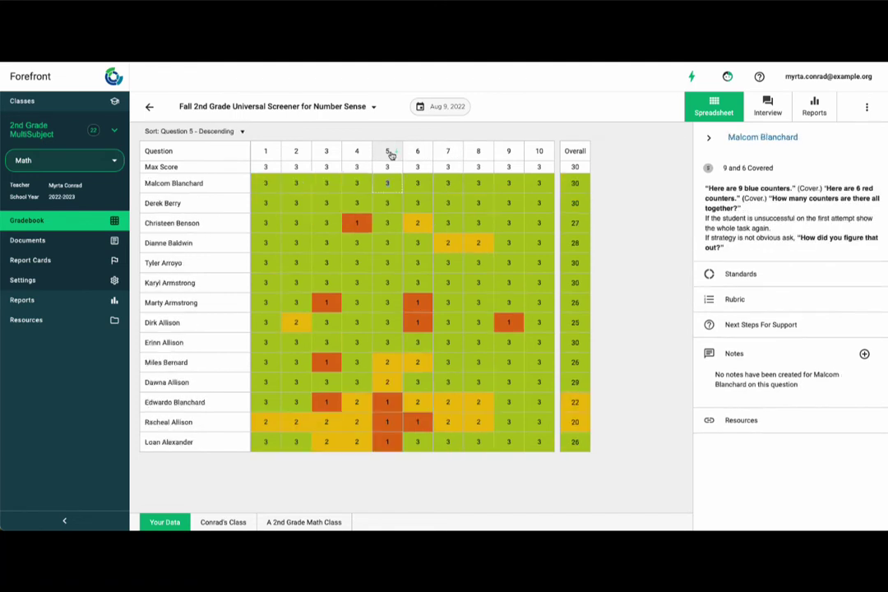
# - View the screener's Question Analysis, Standards and Performance reports, inspecting the students in the 28 - 30 total points bin
pyautogui.click(815, 113)
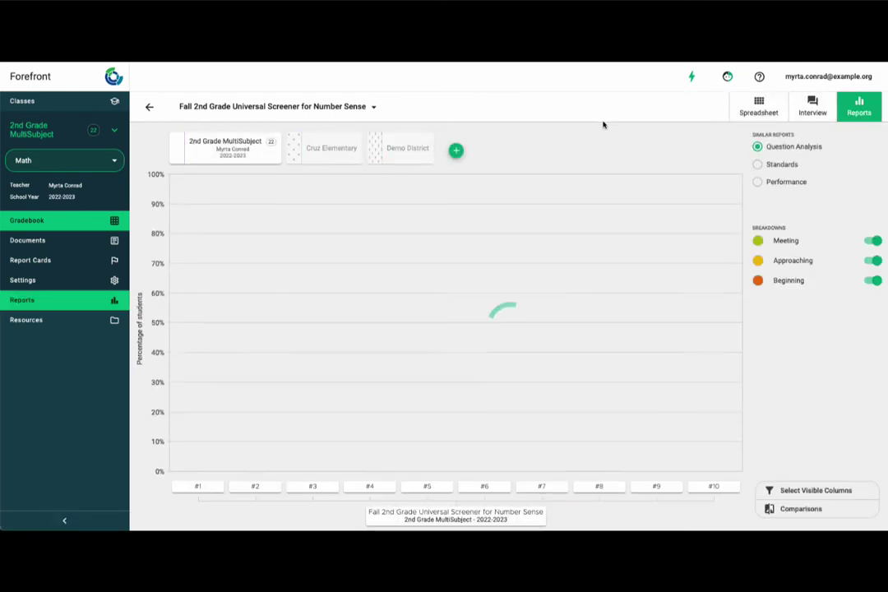
pyautogui.moveTo(639, 189)
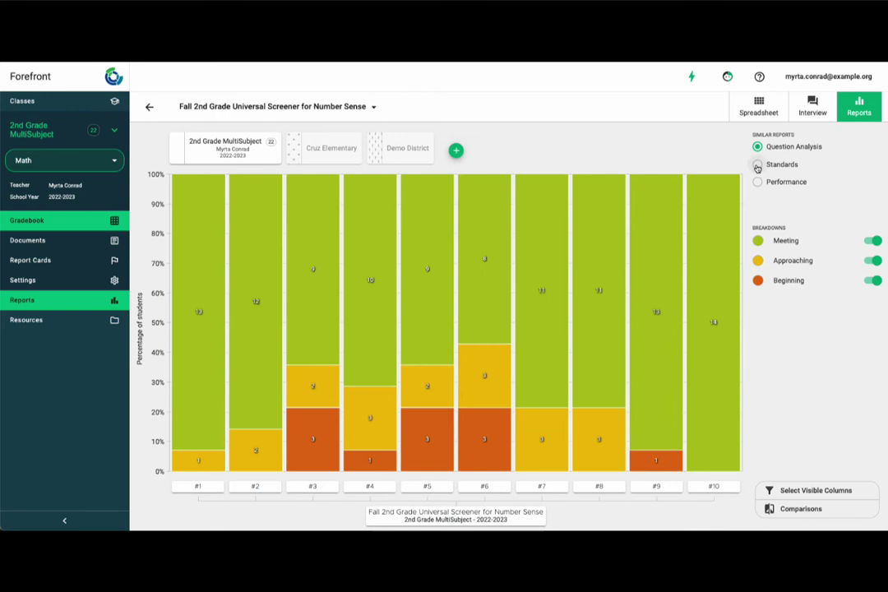
pyautogui.click(757, 165)
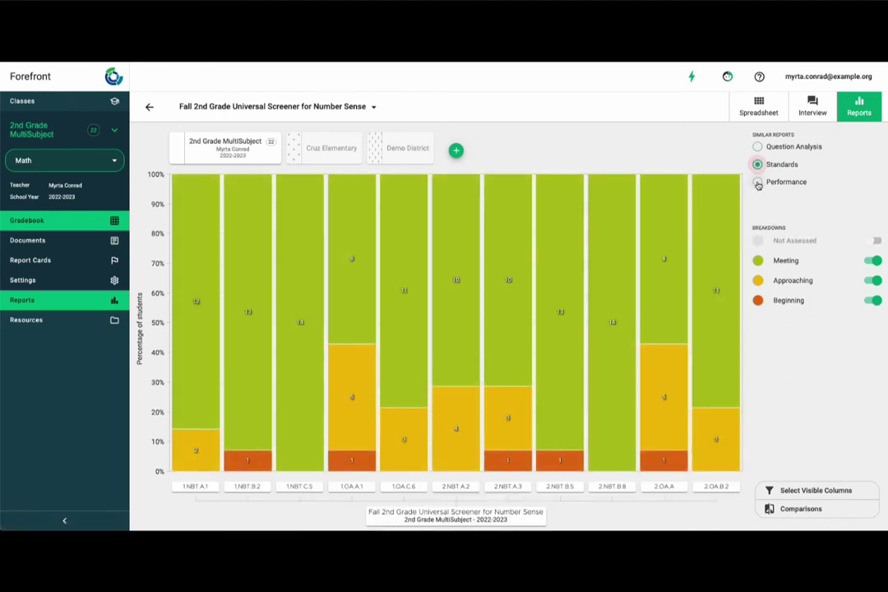
pyautogui.click(757, 182)
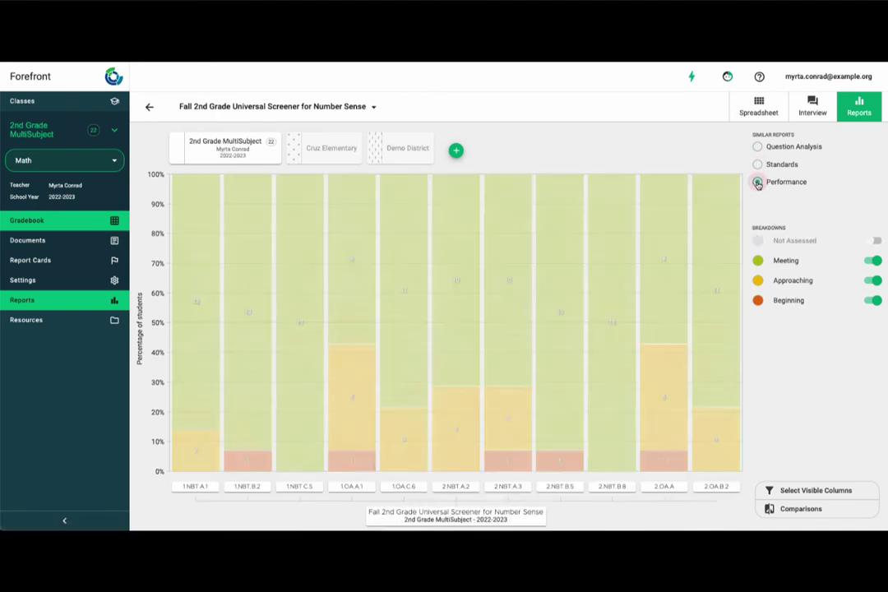
pyautogui.moveTo(691, 364)
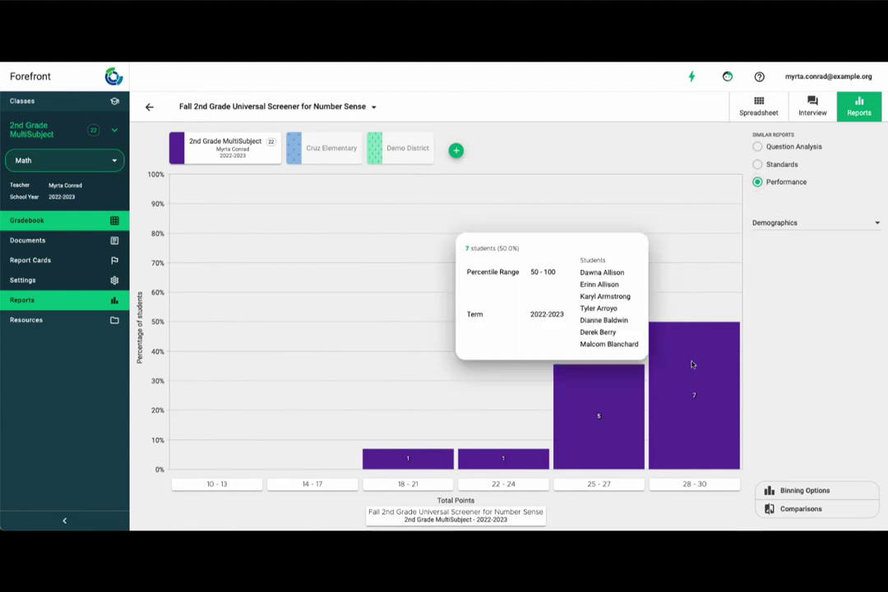
# - Return to the Standards report, compare the class with Demo District, and remove that comparison
pyautogui.click(758, 167)
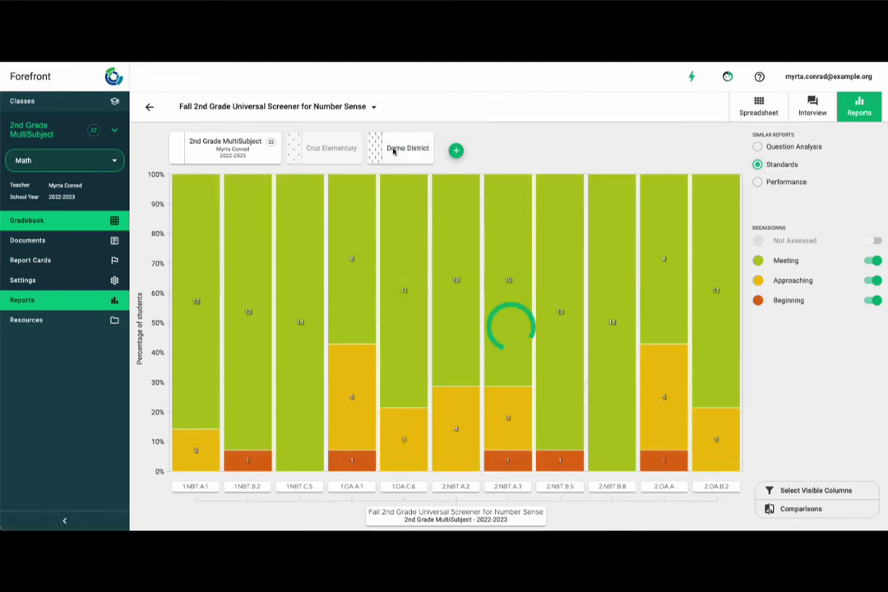
pyautogui.moveTo(326, 151)
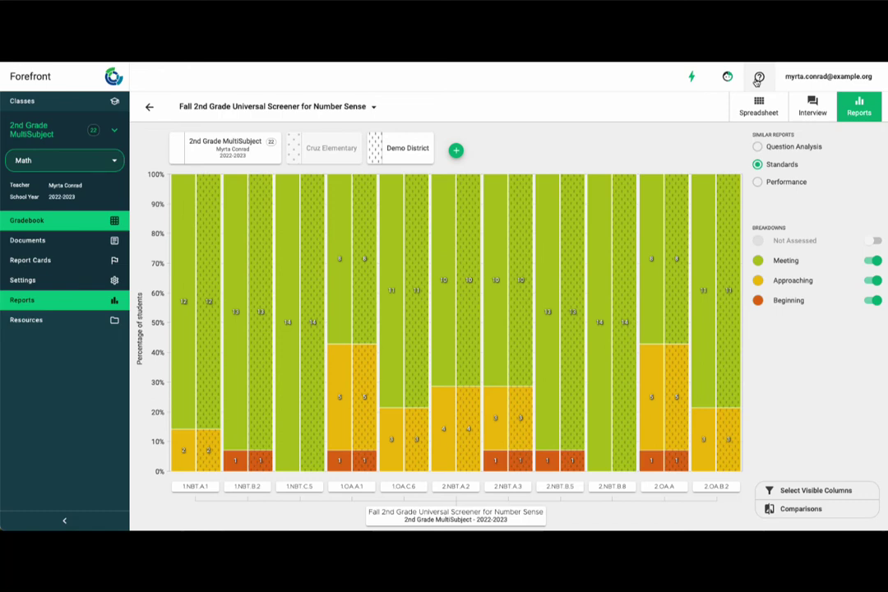
pyautogui.click(398, 149)
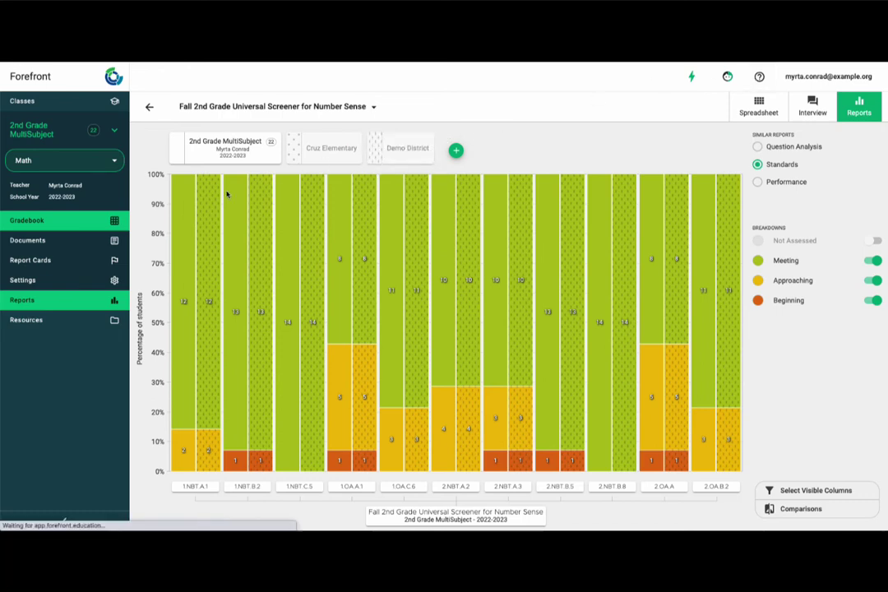
# - Open the first student's standards overview from the gradebook and review the Base Ten question scores for the Aug 9, 2022 Fall screener
pyautogui.click(50, 227)
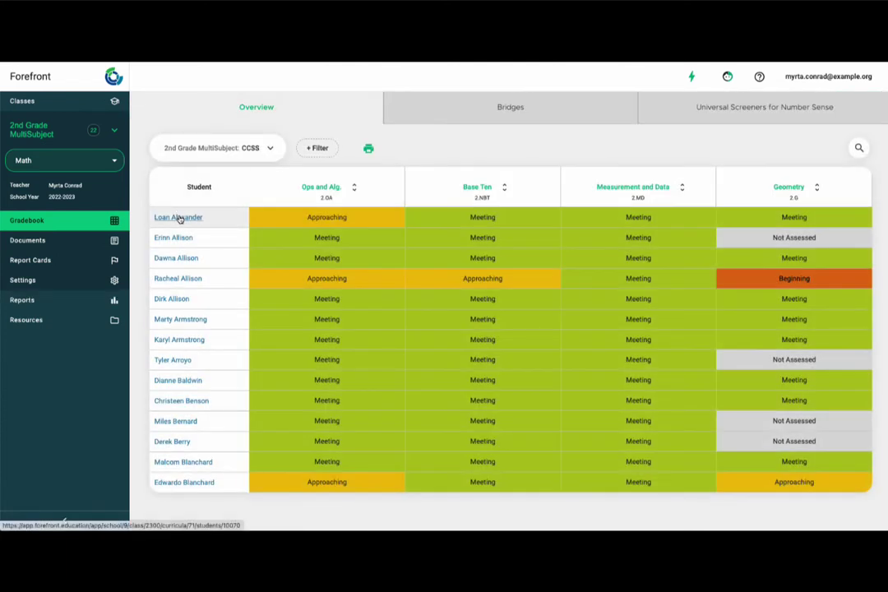
pyautogui.click(179, 219)
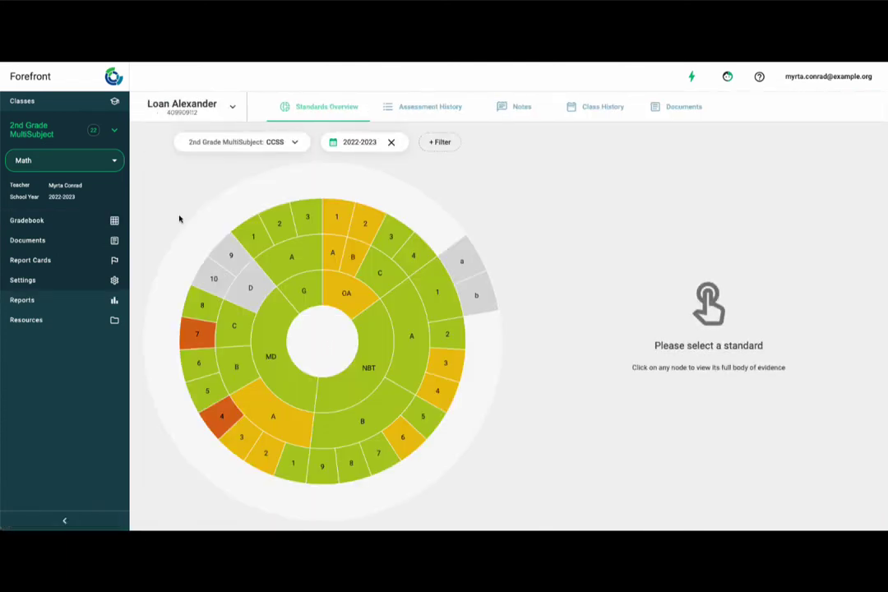
pyautogui.click(375, 332)
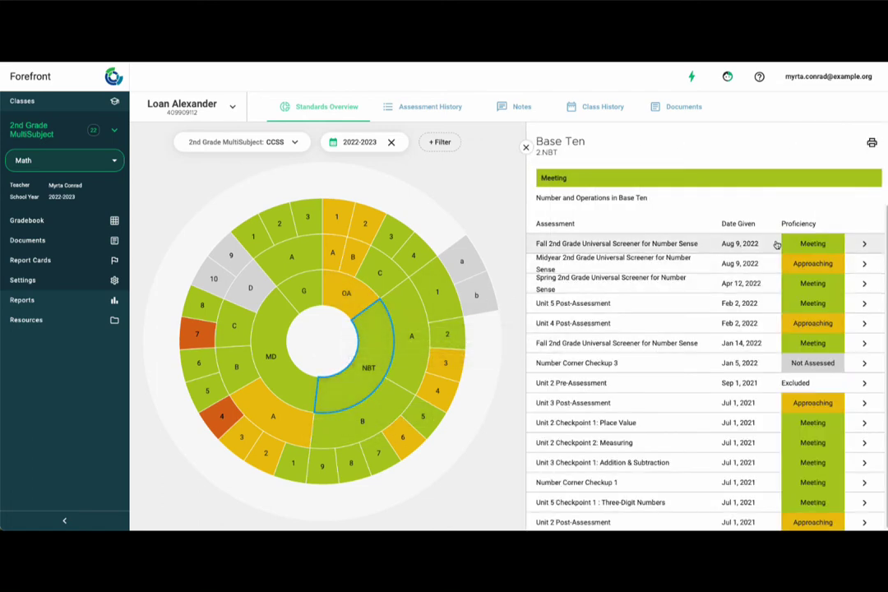
pyautogui.click(863, 244)
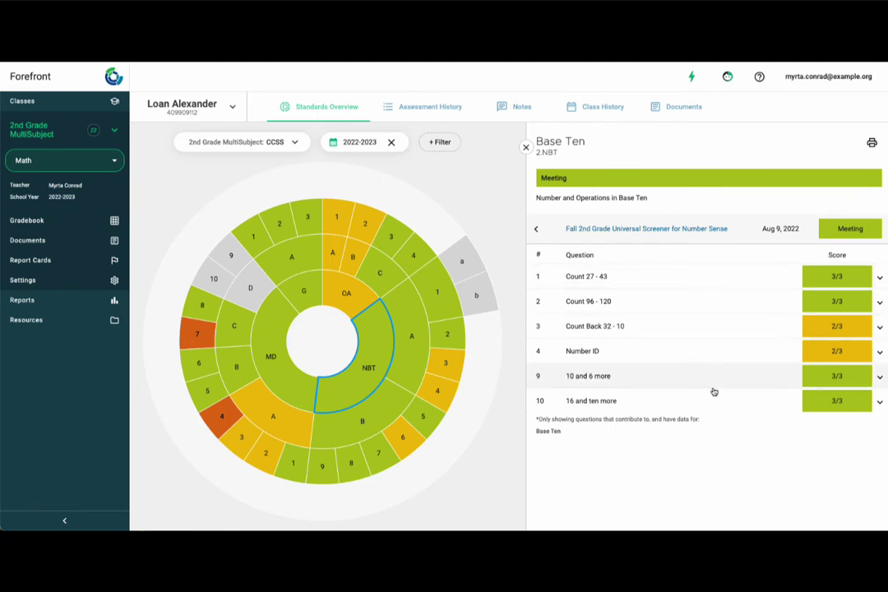
pyautogui.click(536, 230)
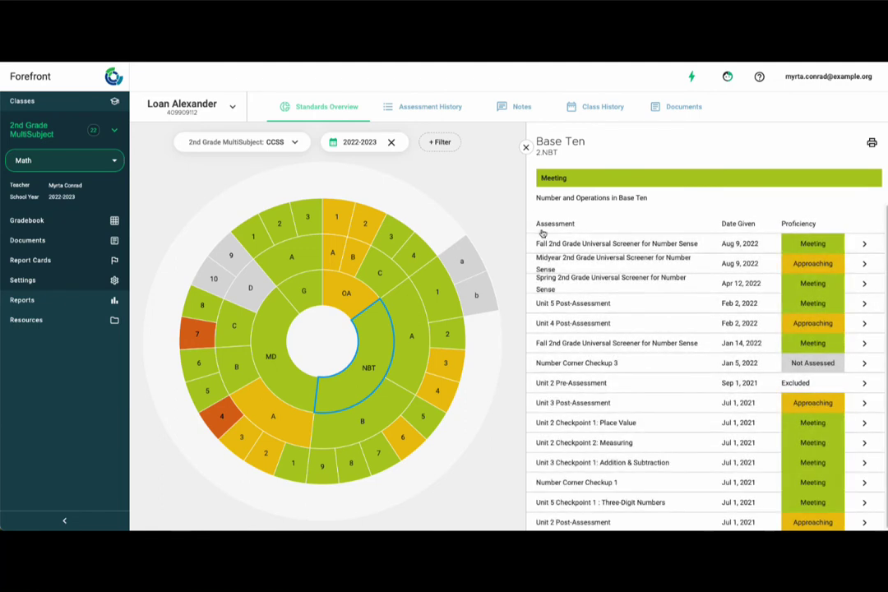
# - Review the student's Place Value (2.NBT.A) evidence, including question scores for the Spring 2nd Grade Universal Screener for Number Sense
pyautogui.click(417, 351)
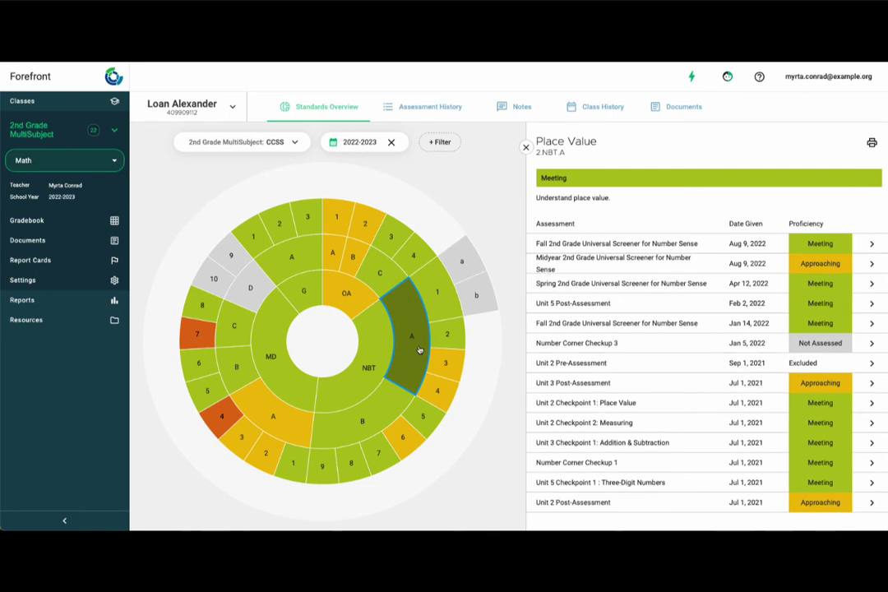
pyautogui.click(868, 284)
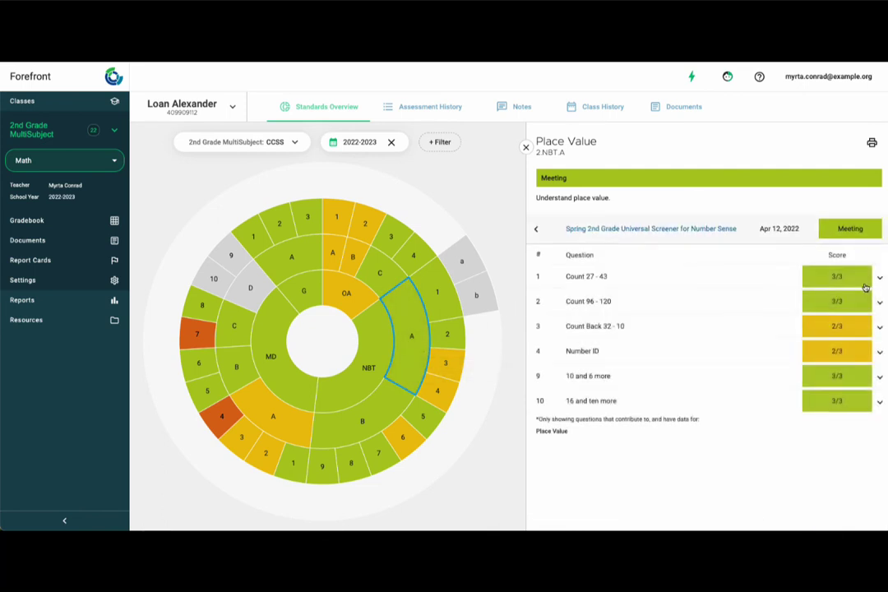
pyautogui.click(538, 230)
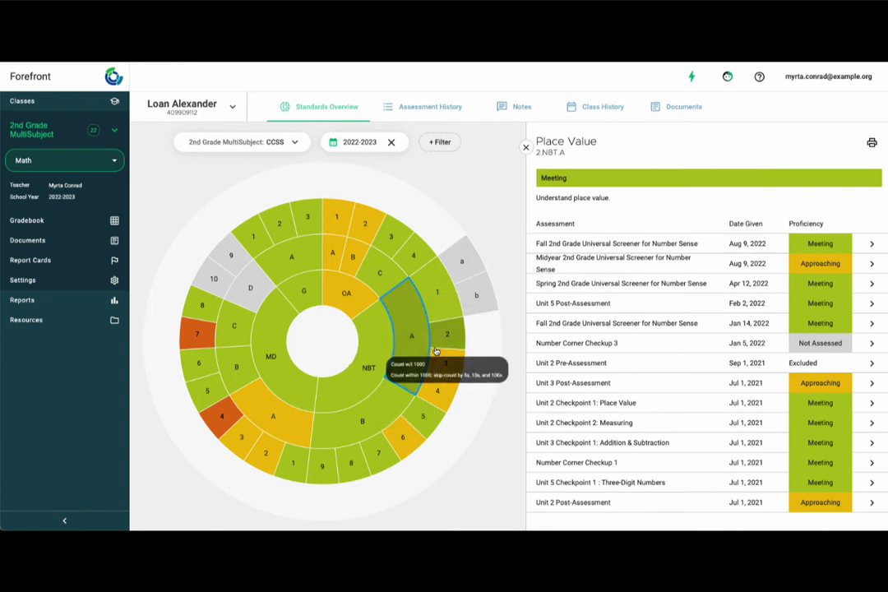
# - Review the Compare (2.NBT.A.4) question scores from Unit 5 Checkpoint 1: Three-Digit Numbers and return to the Base Ten evidence
pyautogui.click(441, 389)
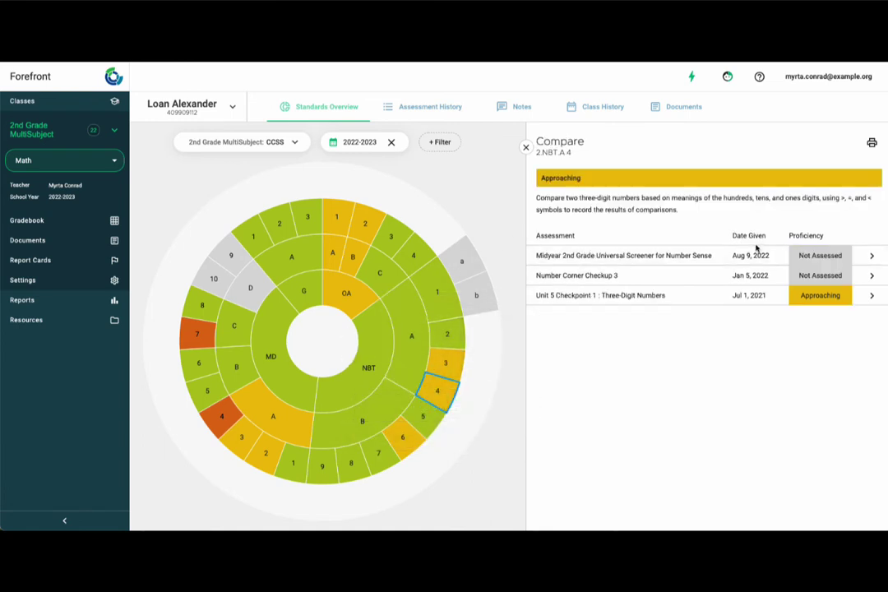
pyautogui.click(871, 297)
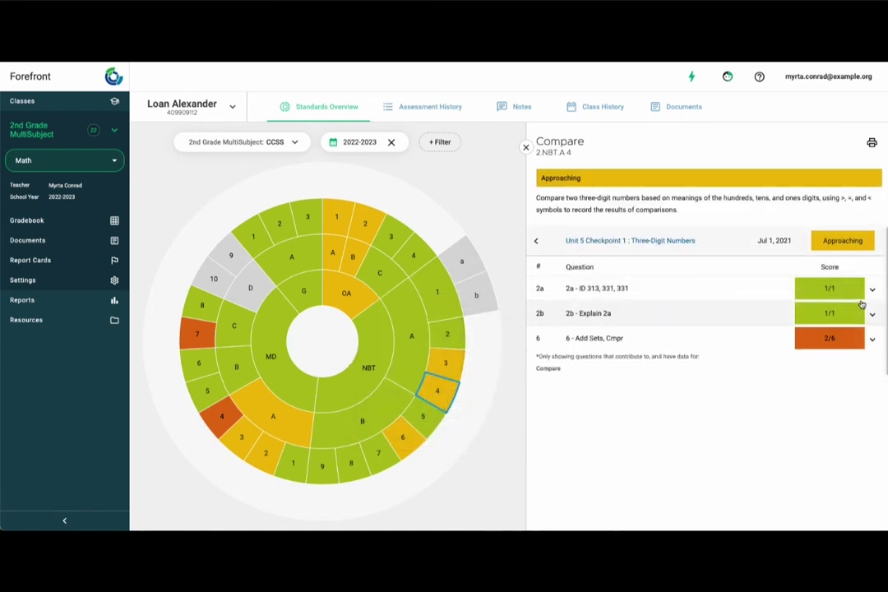
pyautogui.click(538, 243)
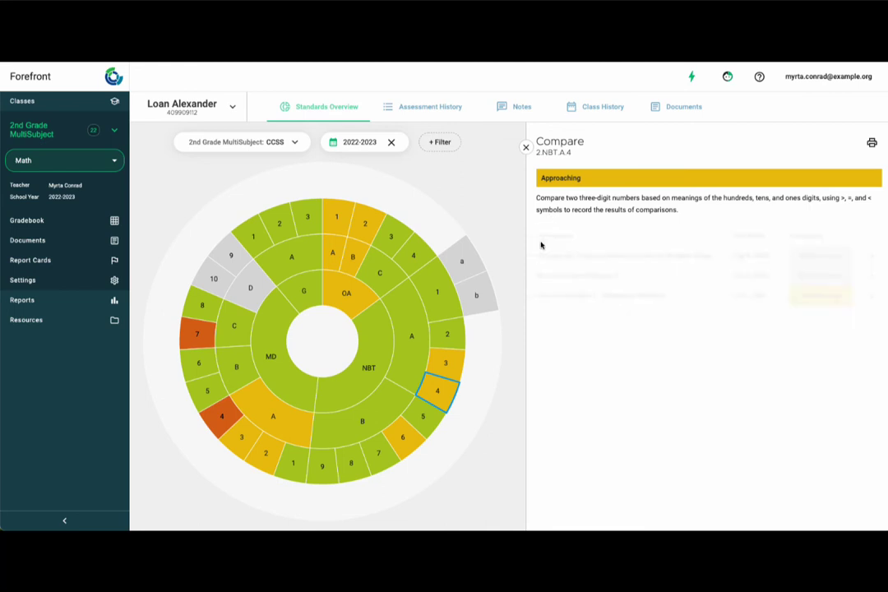
pyautogui.click(377, 324)
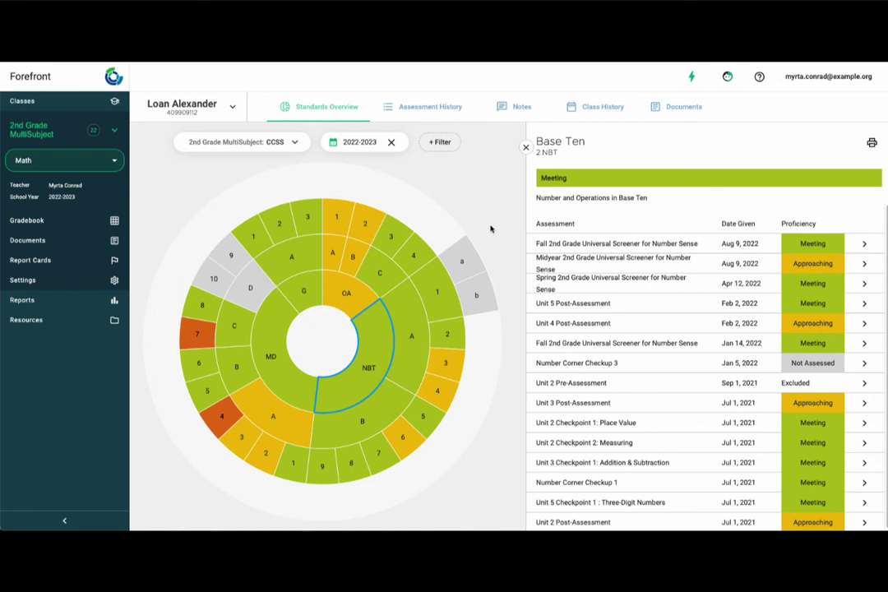
# - Open the Math class's documents list
pyautogui.click(94, 248)
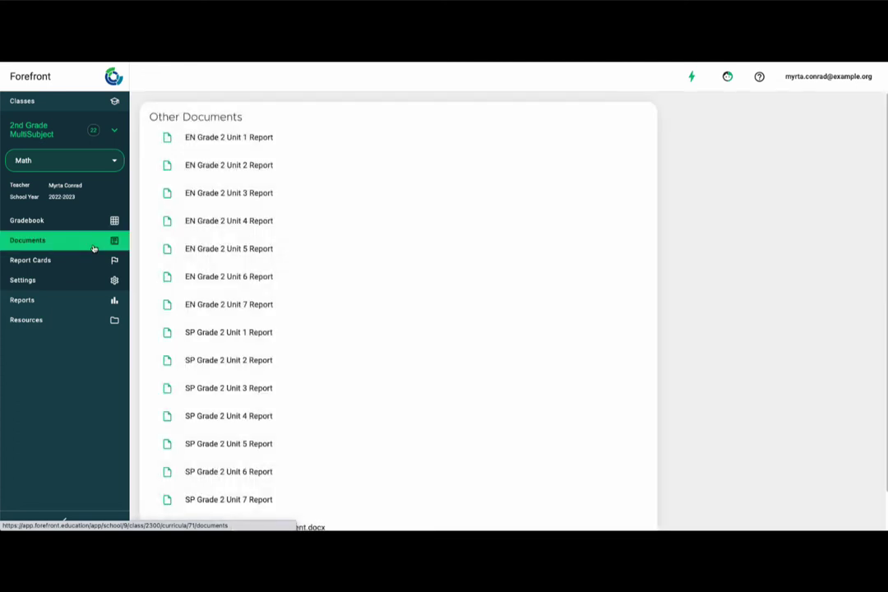